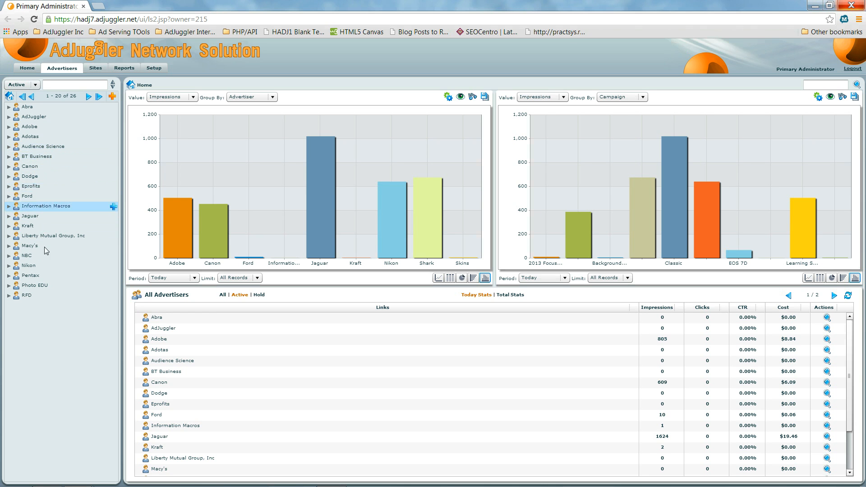
Create and save a new advertiser with the full name Network X
left_click(113, 98)
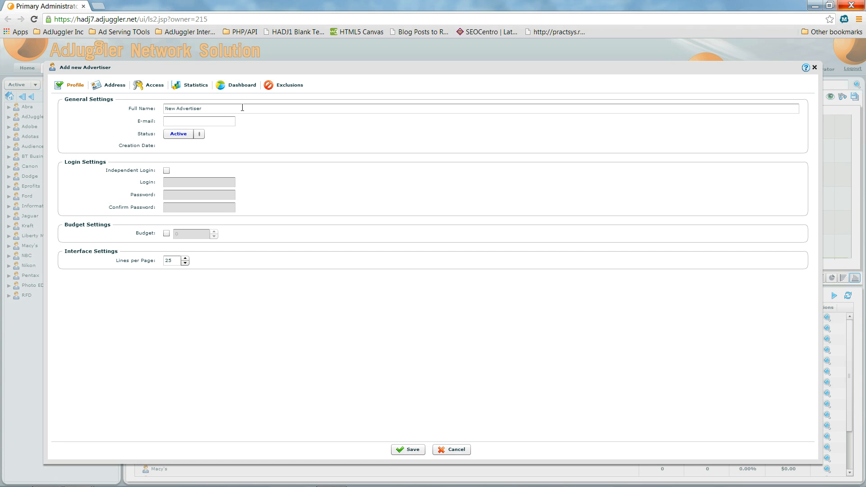
left_click_drag(242, 107, 145, 112)
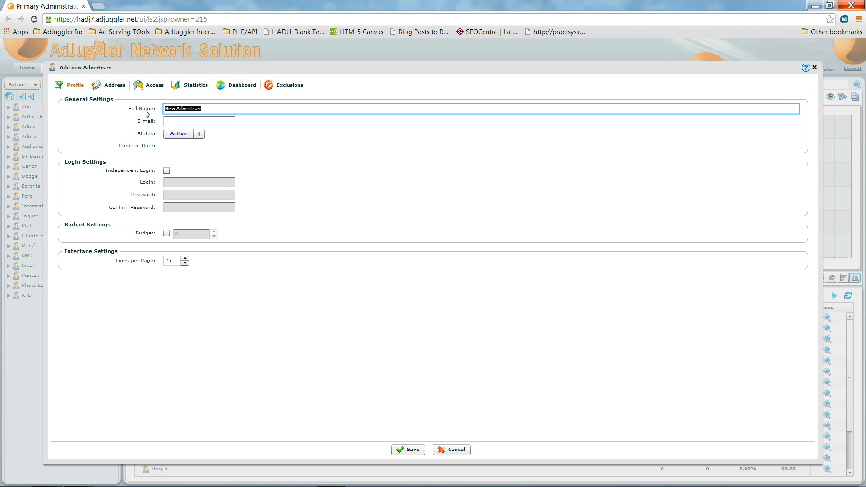
type("Netowkr")
key("BackSpace")
key("BackSpace")
key("BackSpace")
type("work X")
left_click(407, 449)
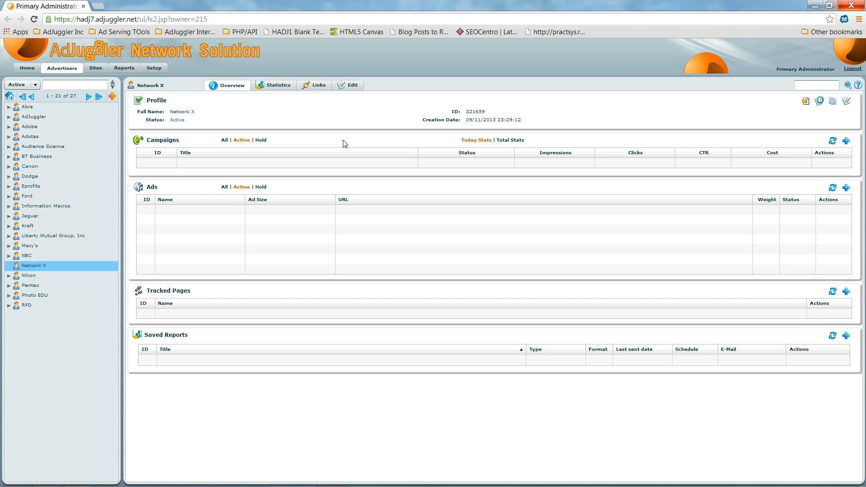
Start a new campaign for the Network X advertiser, keeping its type Standard and mirroring off
mouse_move(33, 268)
left_click(845, 144)
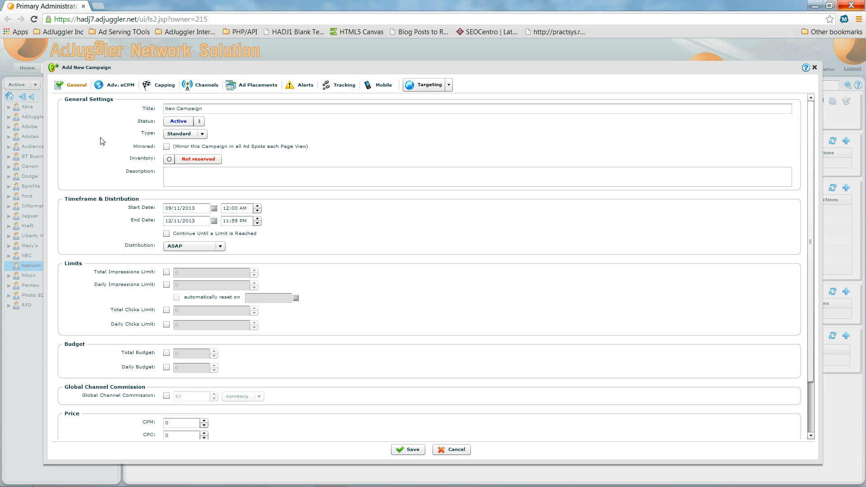
left_click(203, 135)
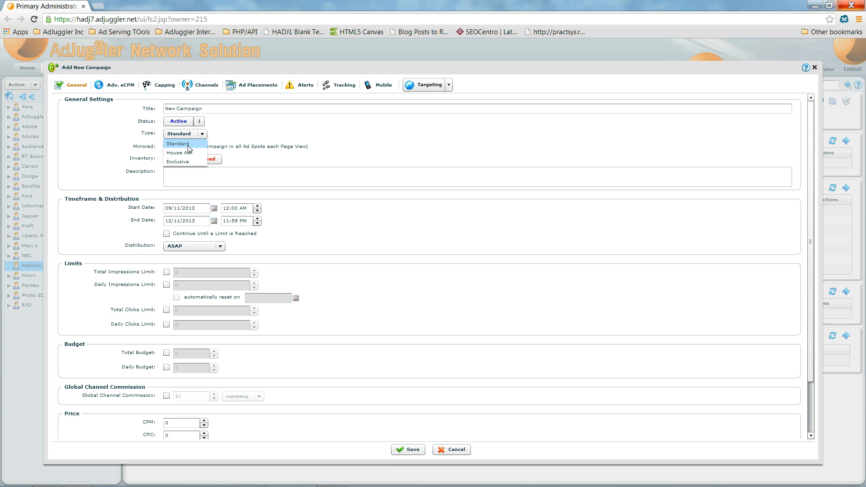
left_click(114, 141)
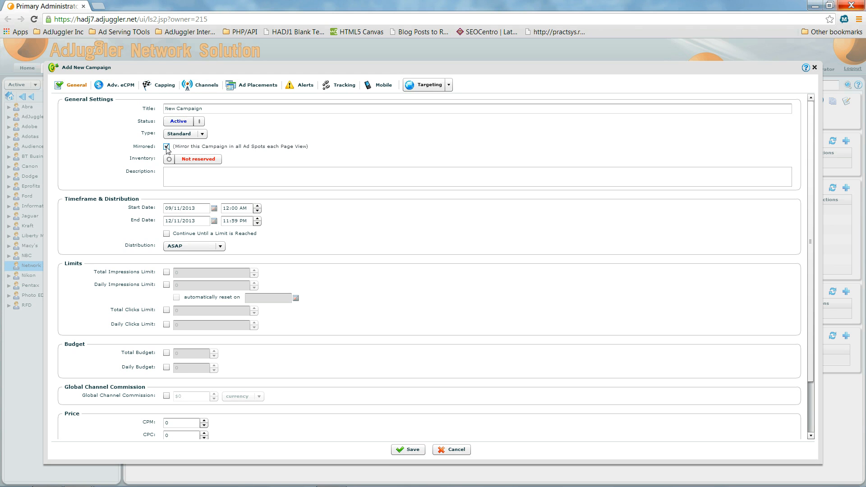
left_click(167, 147)
Enable the campaign's total impressions limit and set it to 30000
scroll(111, 213, "down", 1)
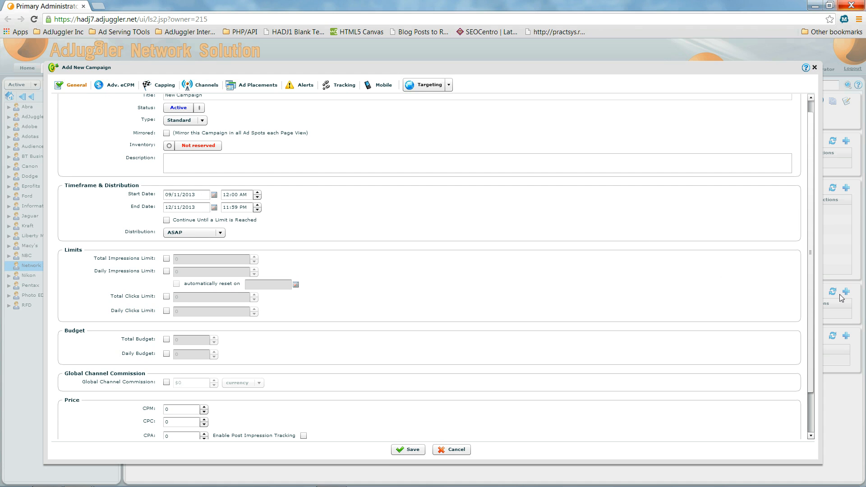
left_click_drag(810, 290, 810, 340)
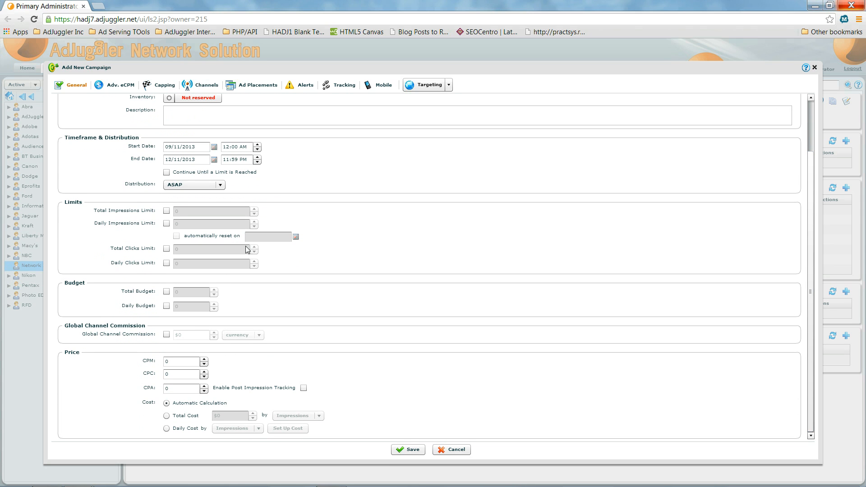
left_click(167, 212)
left_click(197, 213)
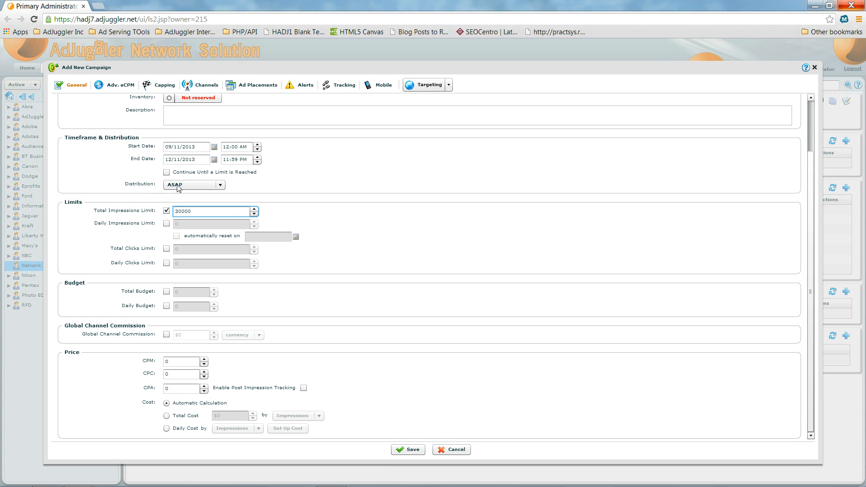
Try the EVEN (Constant) distribution for the campaign and switch it to EVEN (Smooth)
left_click(220, 186)
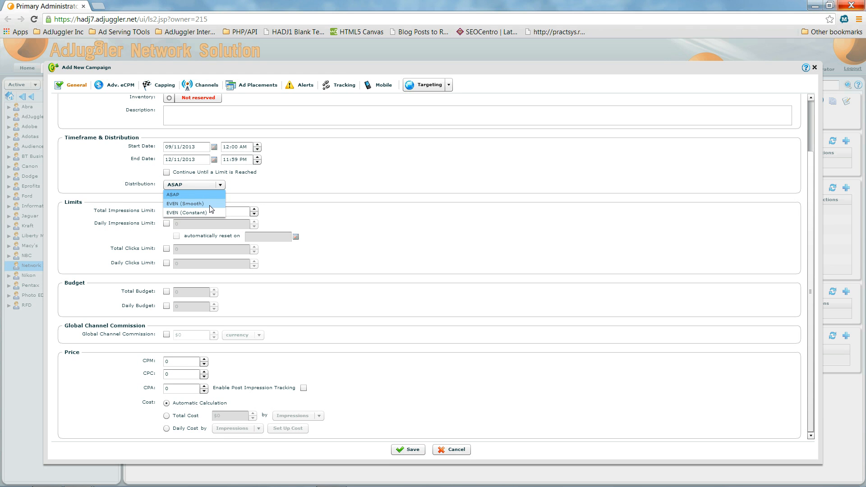
left_click(209, 212)
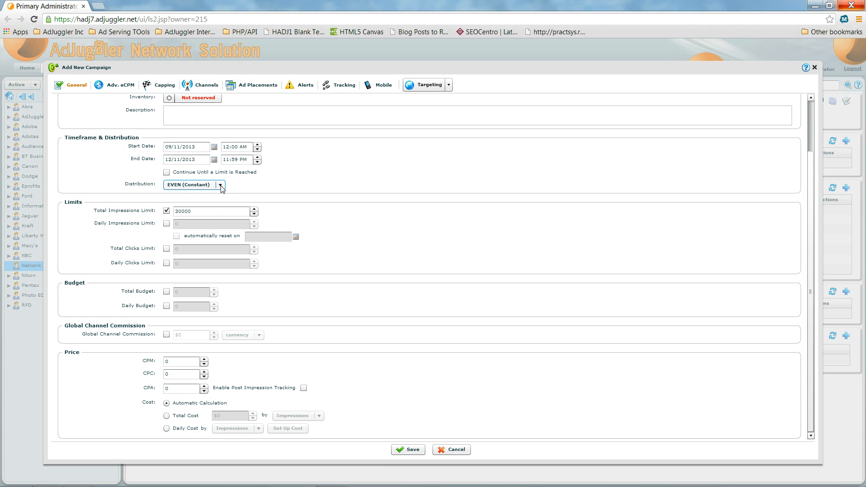
left_click(220, 185)
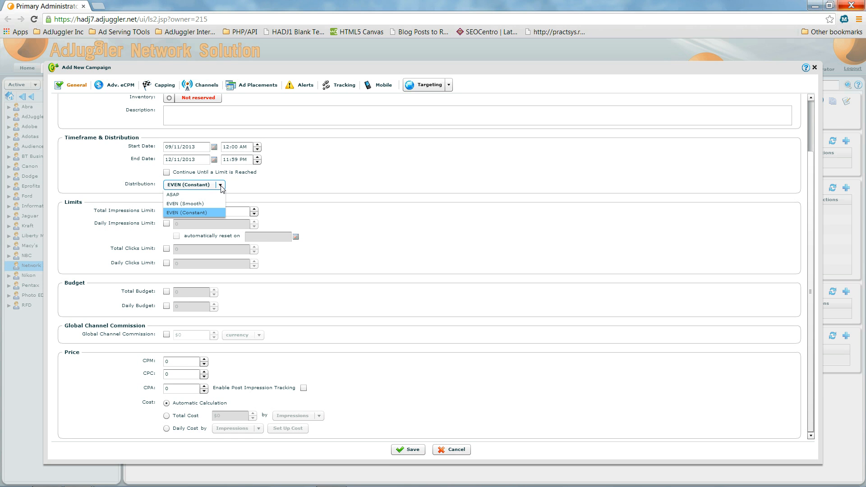
left_click(201, 205)
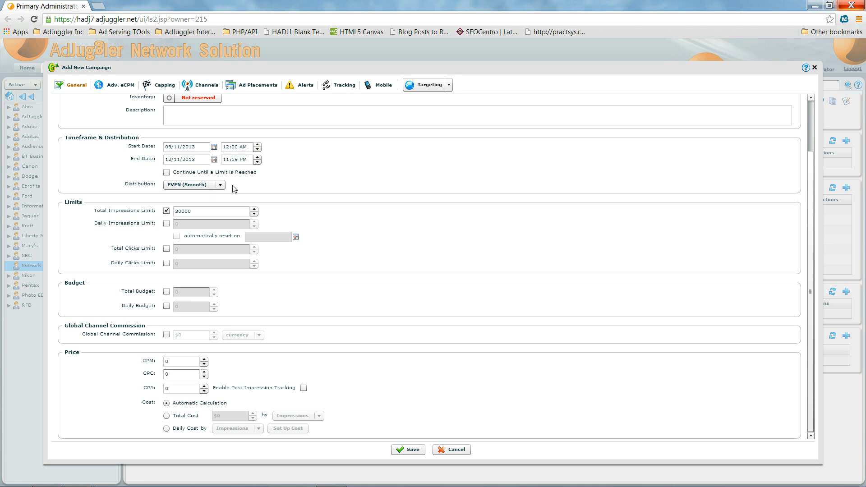
left_click(220, 185)
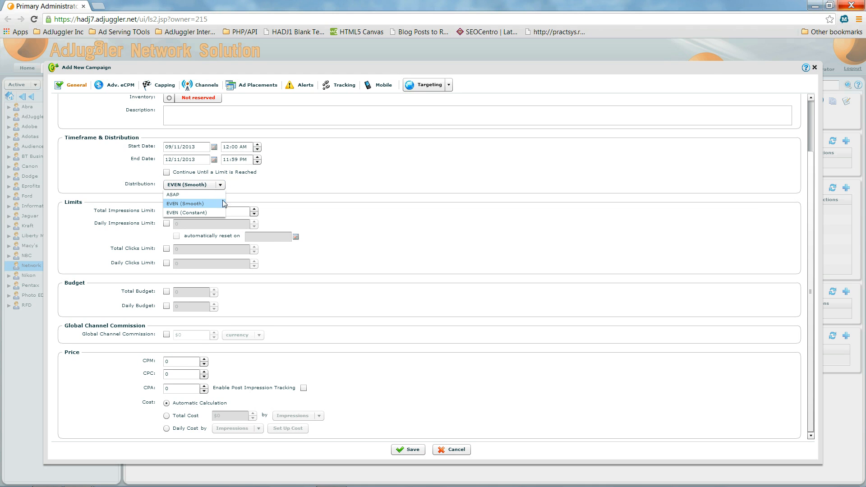
left_click(244, 185)
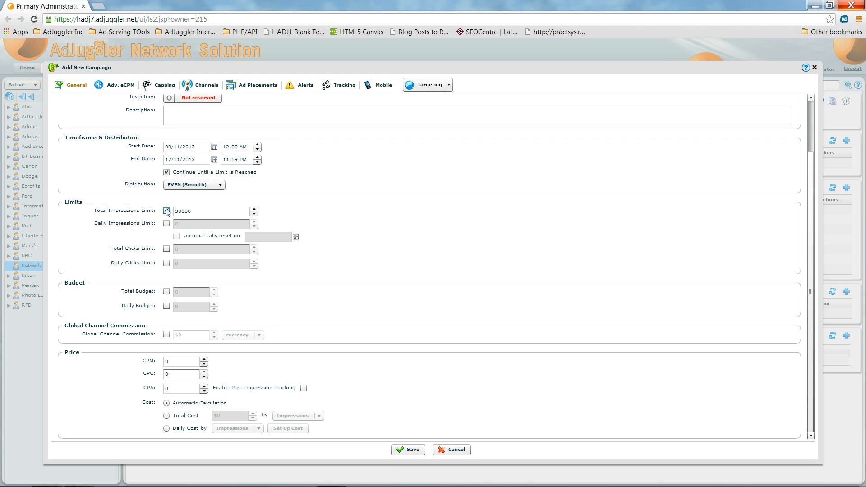
Return the campaign's distribution to ASAP and disable the total impressions limit, leaving Continue Until a Limit is Reached off
left_click(167, 172)
left_click(172, 186)
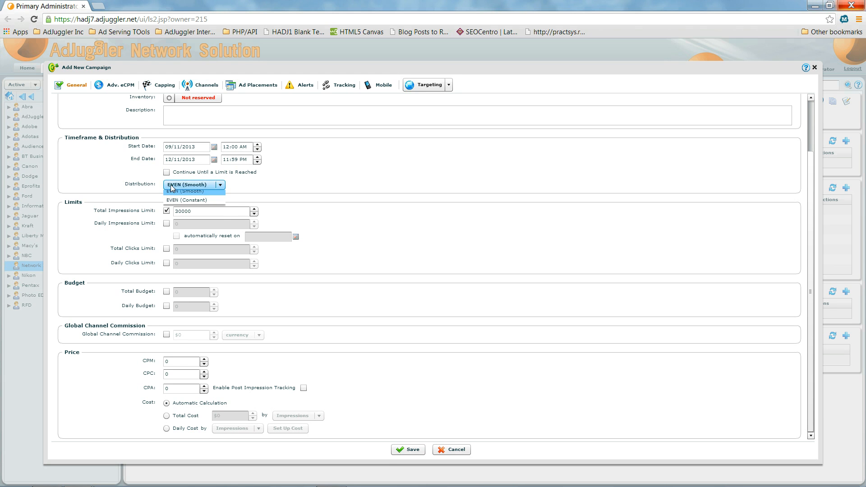
left_click(173, 200)
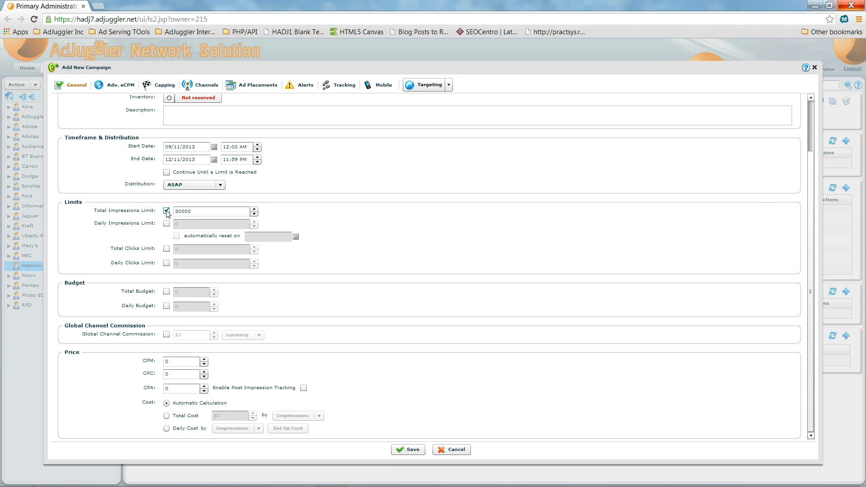
left_click(167, 211)
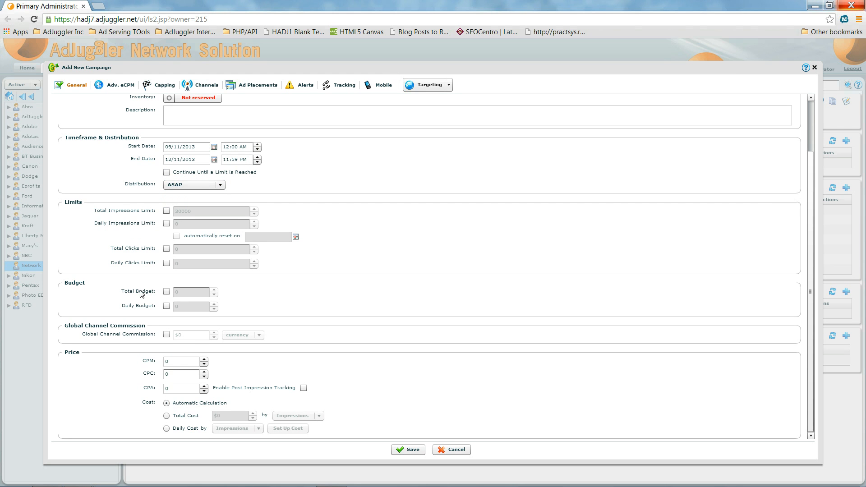
Enable a total budget of $1,000 for the campaign and set its CPM price to $10
left_click(167, 292)
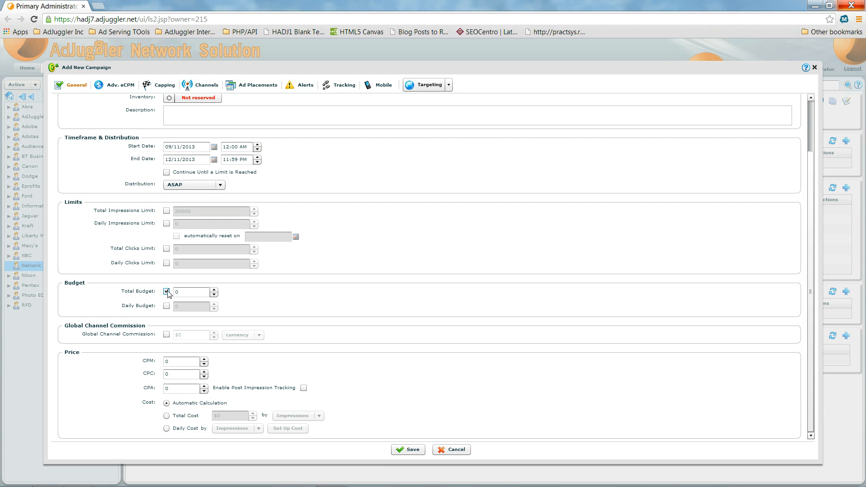
left_click(176, 291)
type("00")
left_click(167, 362)
type("10")
Link the Sports, Money and Automotive channels to the campaign and unlink all three again
scroll(364, 204, "up", 3)
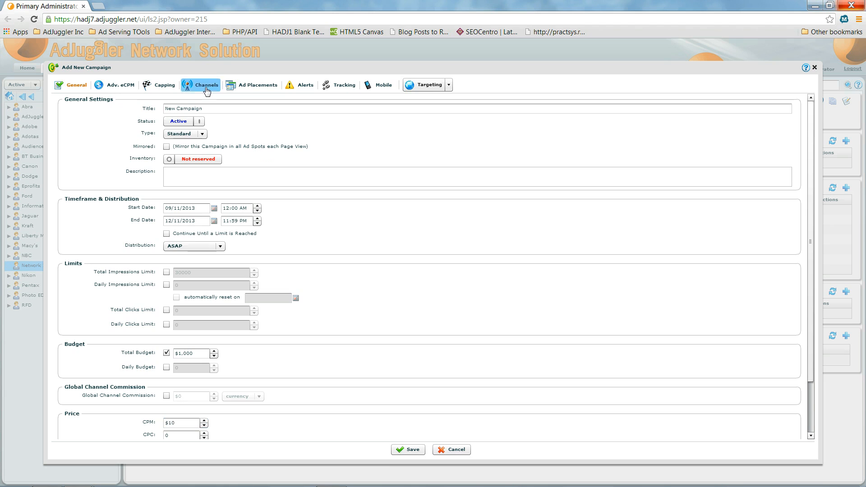
left_click(206, 89)
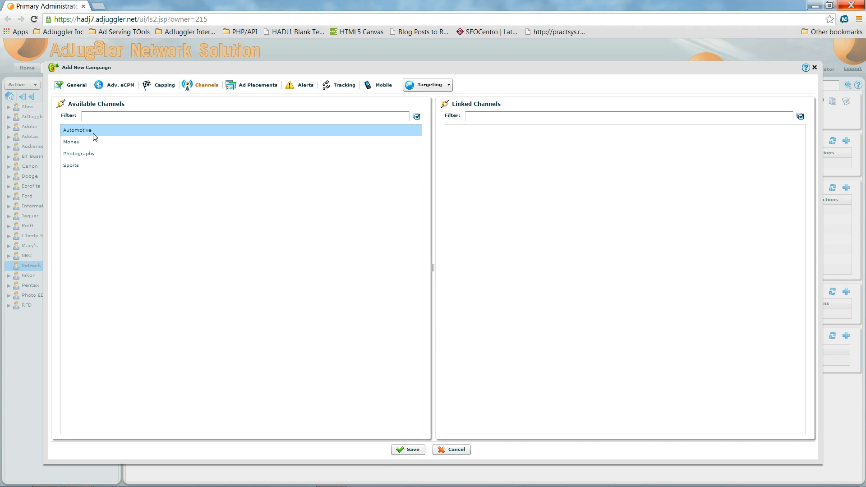
double_click(78, 167)
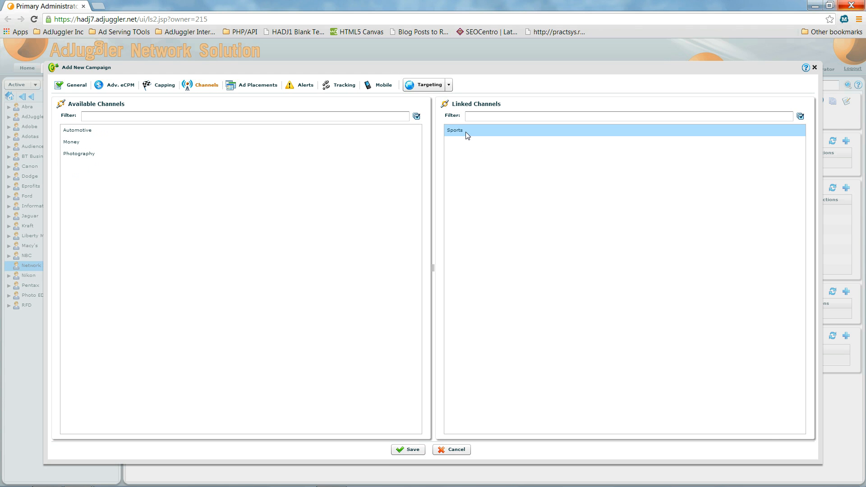
double_click(222, 141)
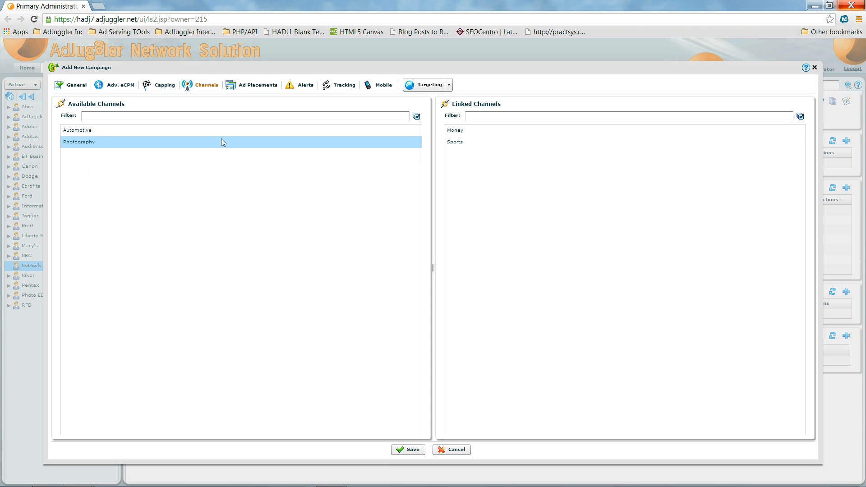
double_click(188, 131)
double_click(464, 130)
double_click(464, 131)
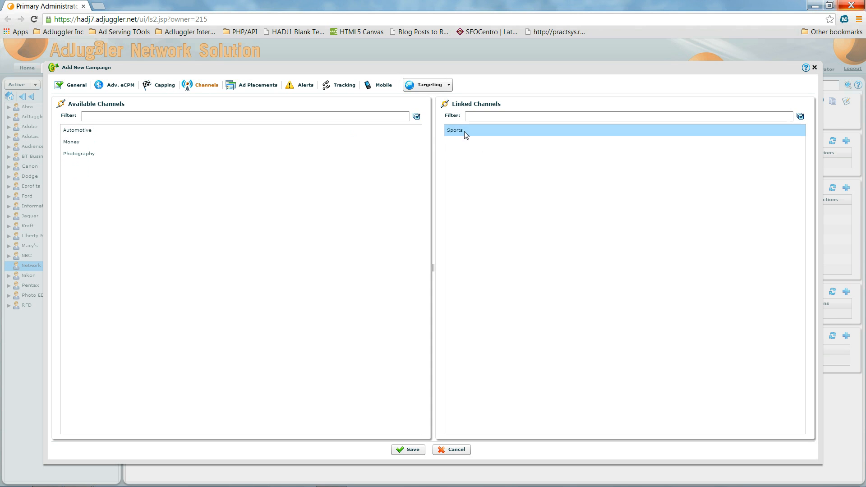
double_click(464, 131)
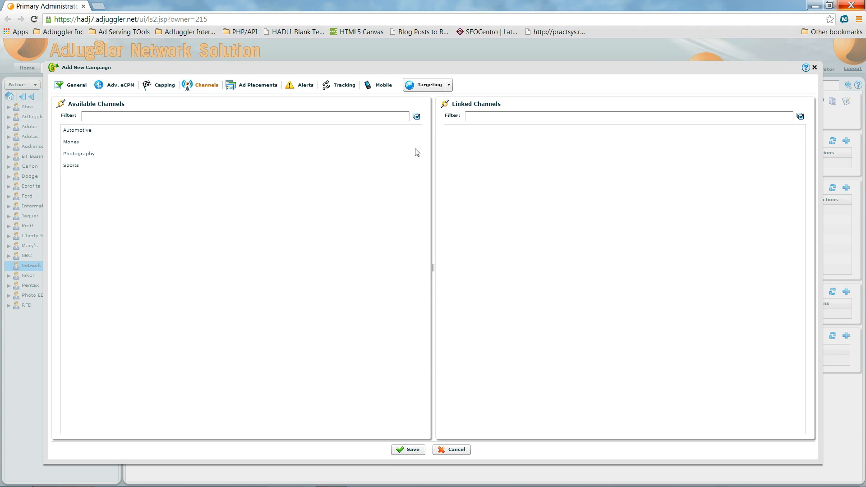
Link the Run Of Site ad placement of Robertes.net to the campaign
left_click(256, 86)
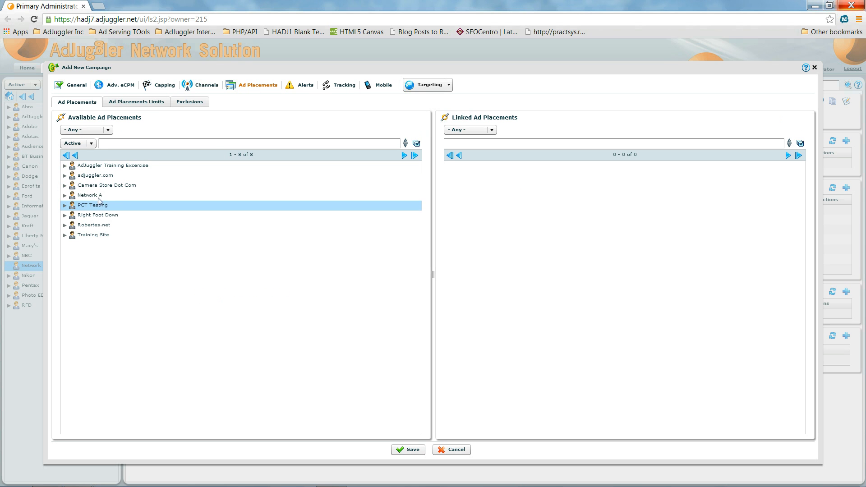
left_click(65, 185)
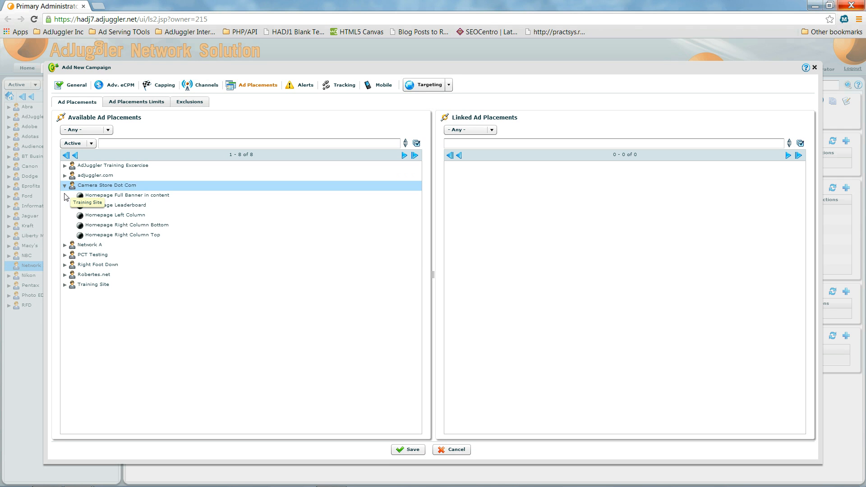
left_click(64, 274)
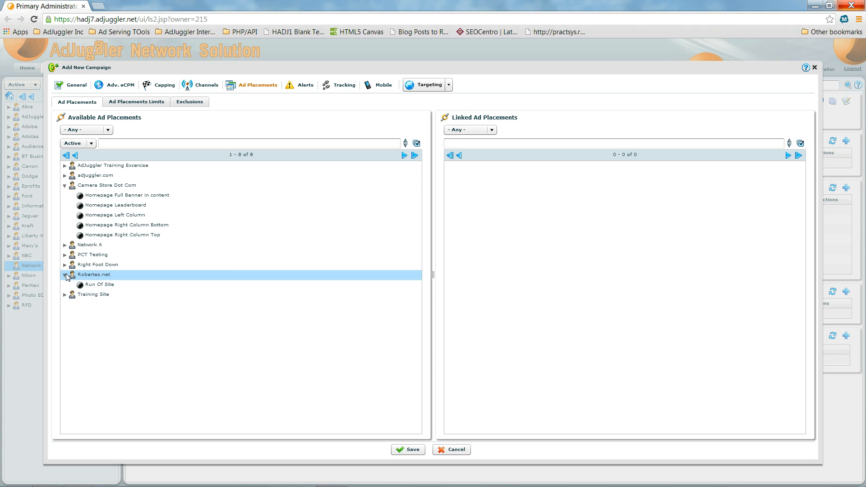
double_click(101, 285)
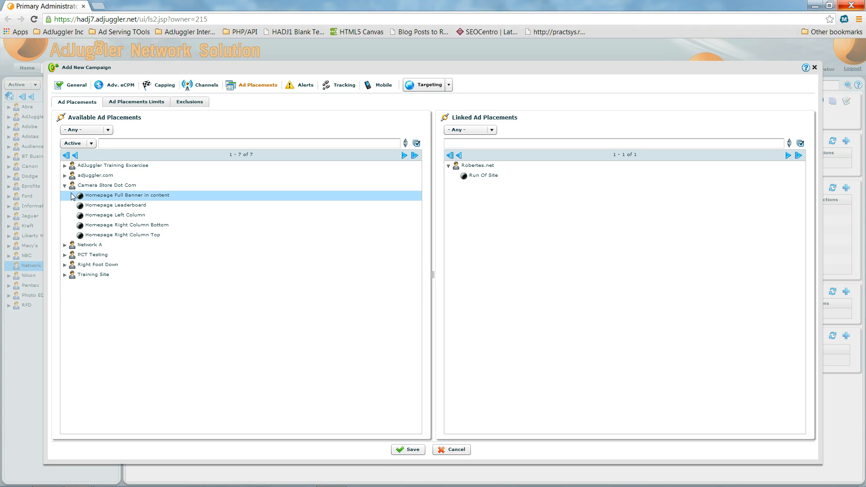
Link the Homepage Leaderboard and Homepage Left Column placements of Camera Store Dot Com to the campaign
left_click(95, 207)
double_click(96, 206)
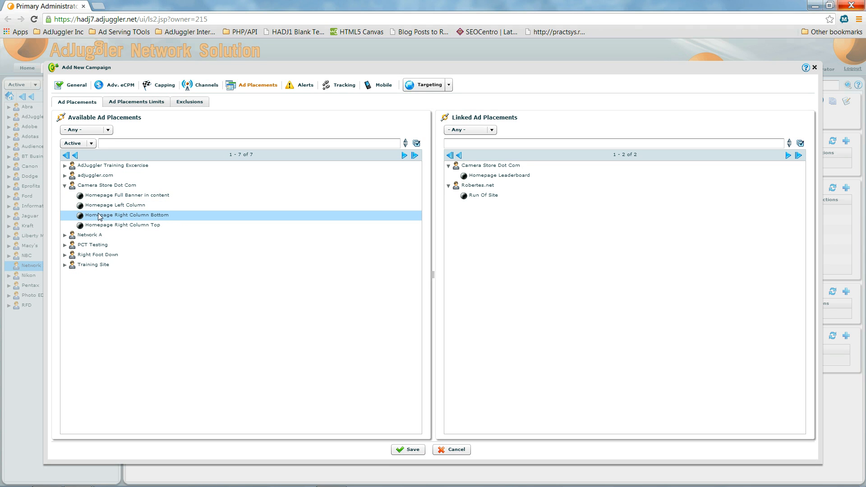
double_click(97, 205)
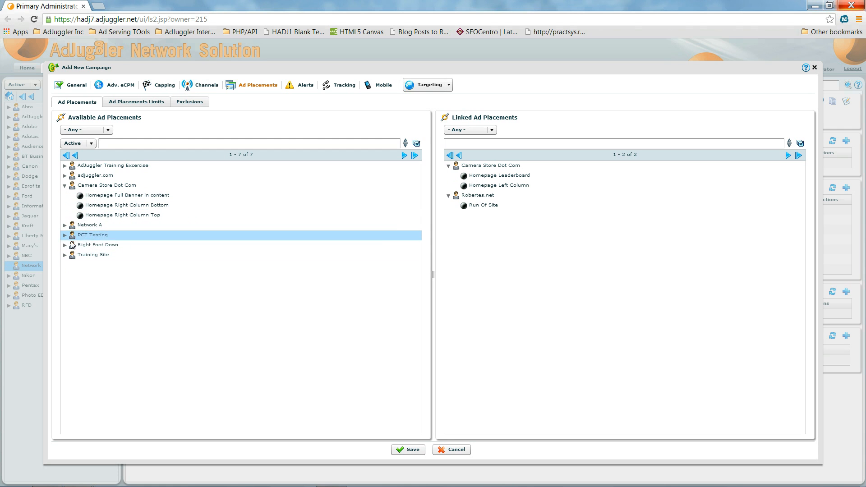
Link the Default placement of Network A and save the new campaign
left_click(65, 225)
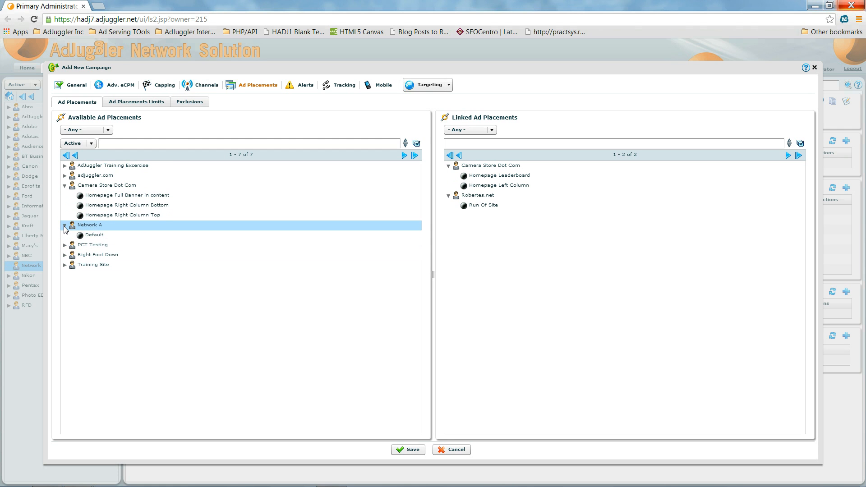
double_click(95, 236)
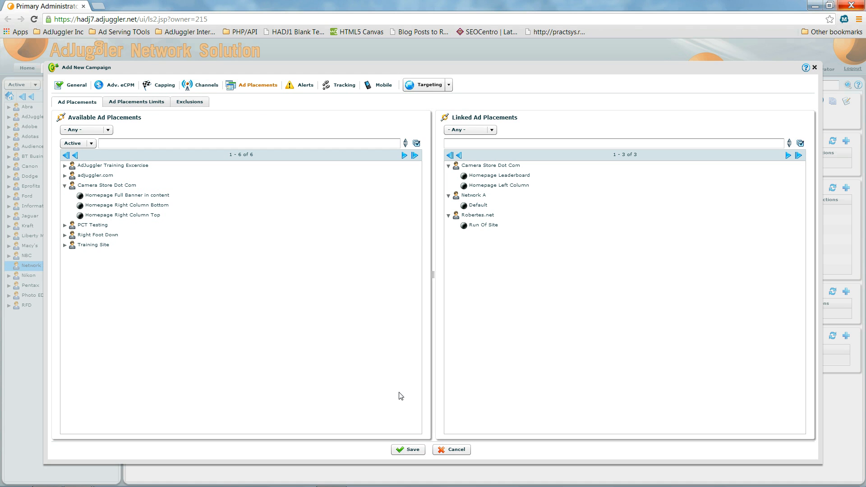
left_click(410, 451)
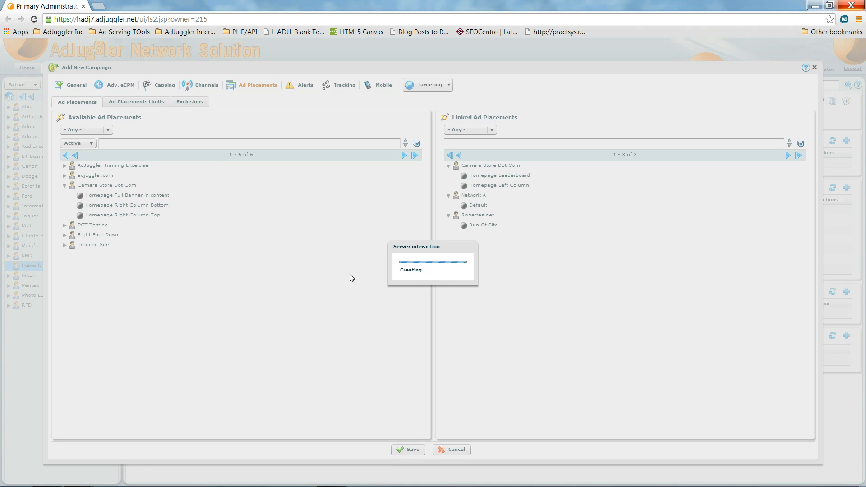